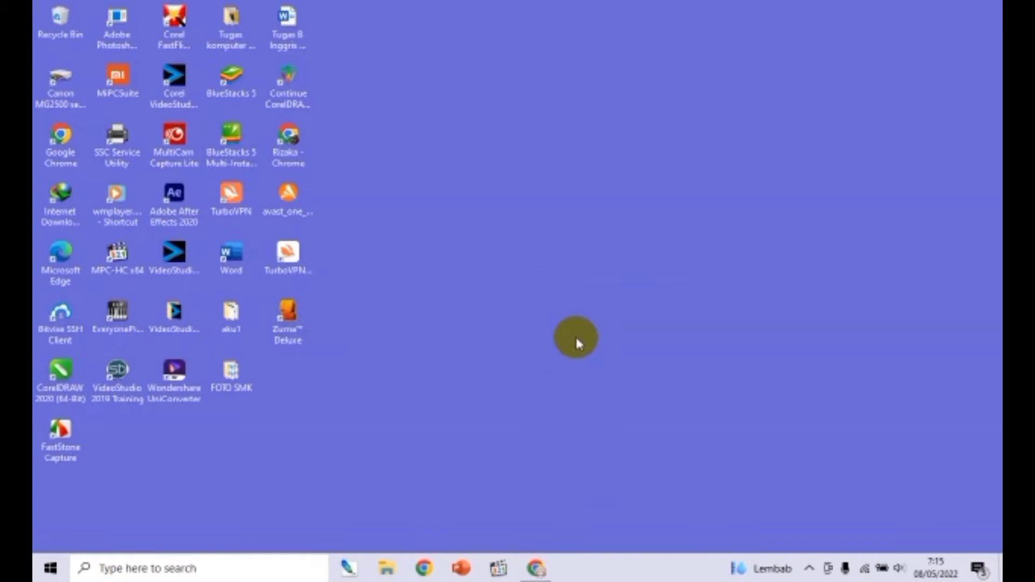
# - Open the aku1 folder and launch Rumus Sederhana Pada Excel.xlsx in Excel
pyautogui.doubleClick(227, 326)
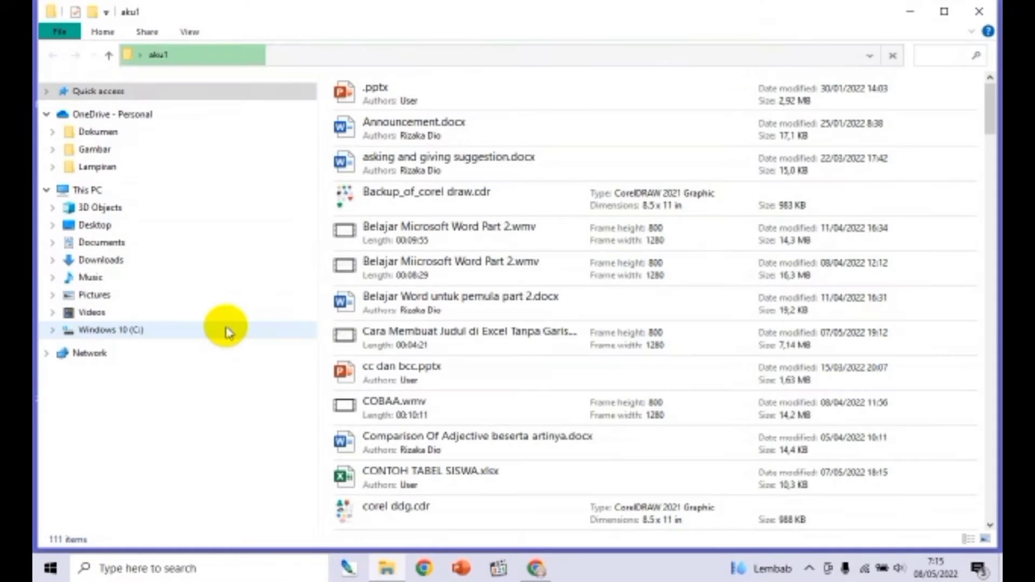
pyautogui.click(379, 339)
pyautogui.press('r')
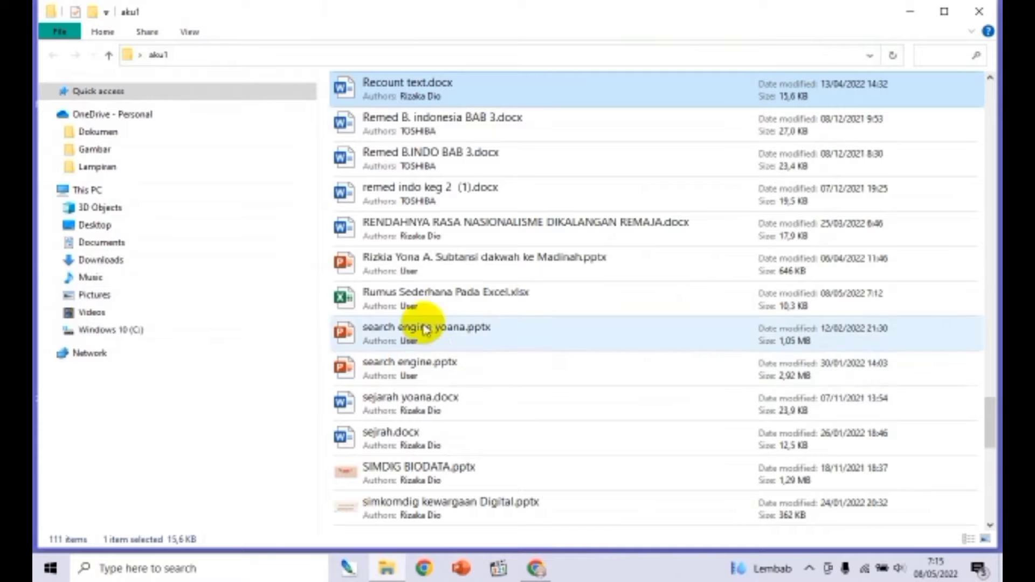
pyautogui.click(431, 305)
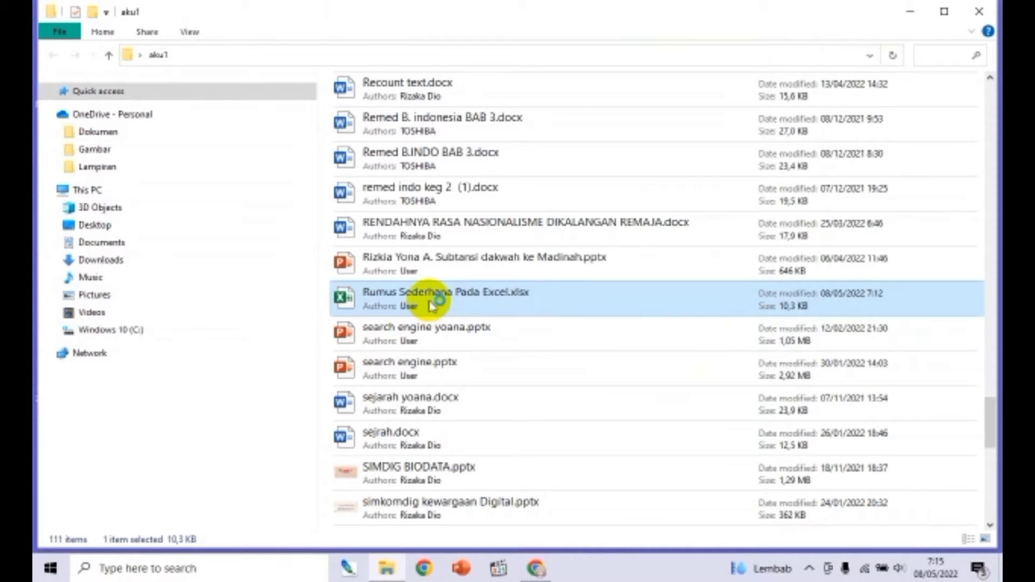
pyautogui.doubleClick(431, 306)
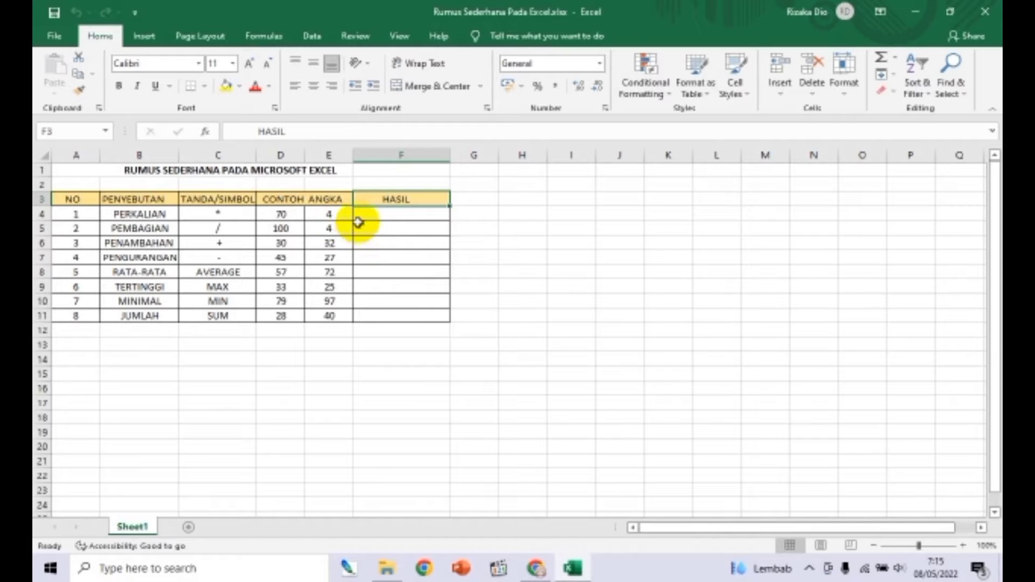
# - Enter =D4*E4 in F4 so the PERKALIAN result shows 280
pyautogui.click(371, 214)
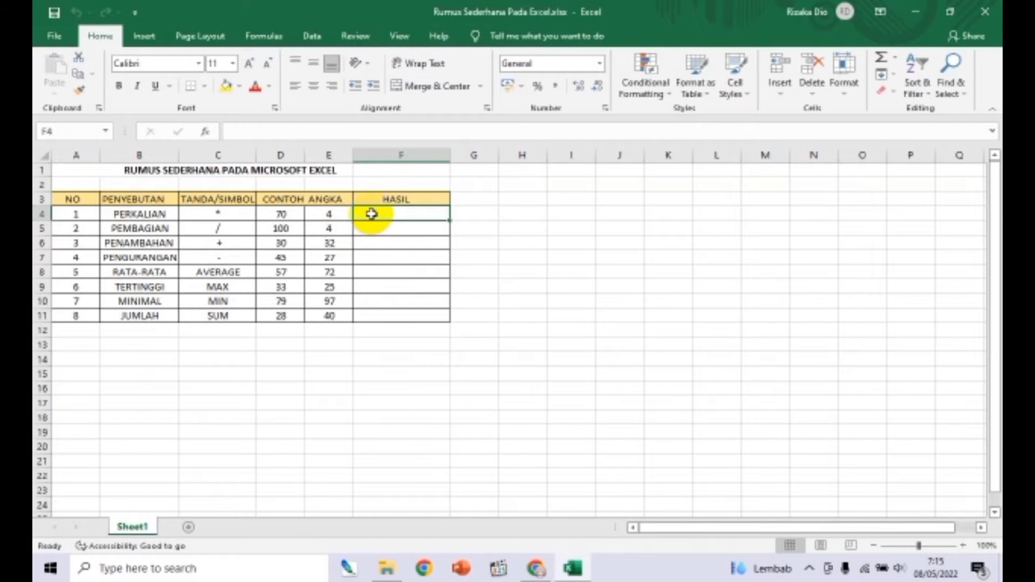
pyautogui.write('=')
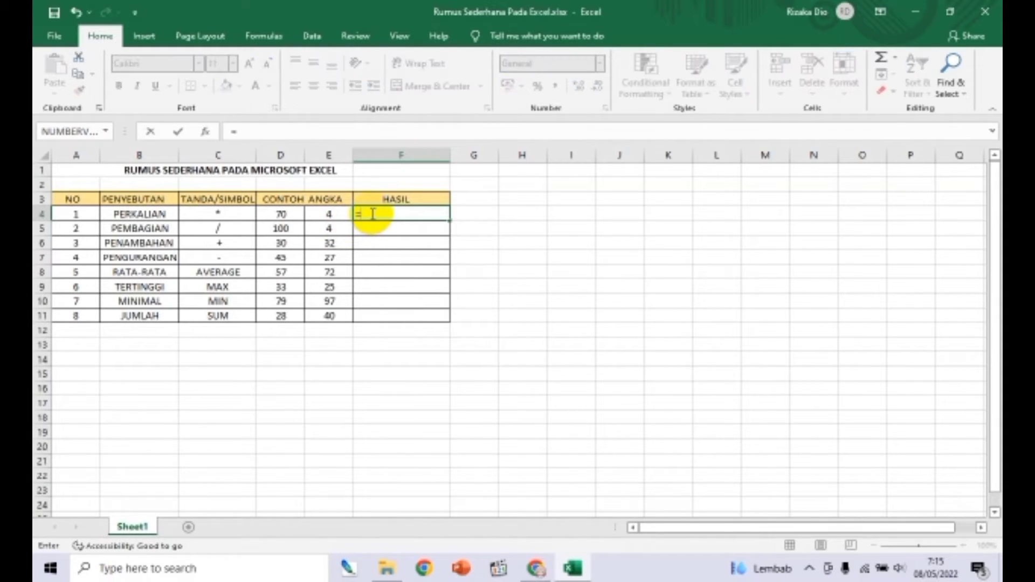
pyautogui.click(273, 215)
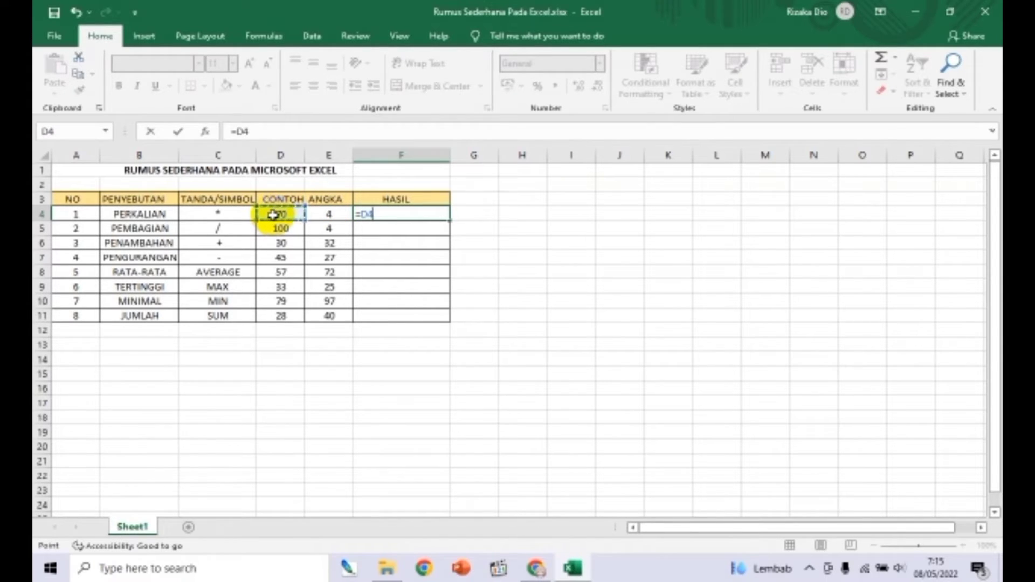
pyautogui.write('*')
pyautogui.click(321, 214)
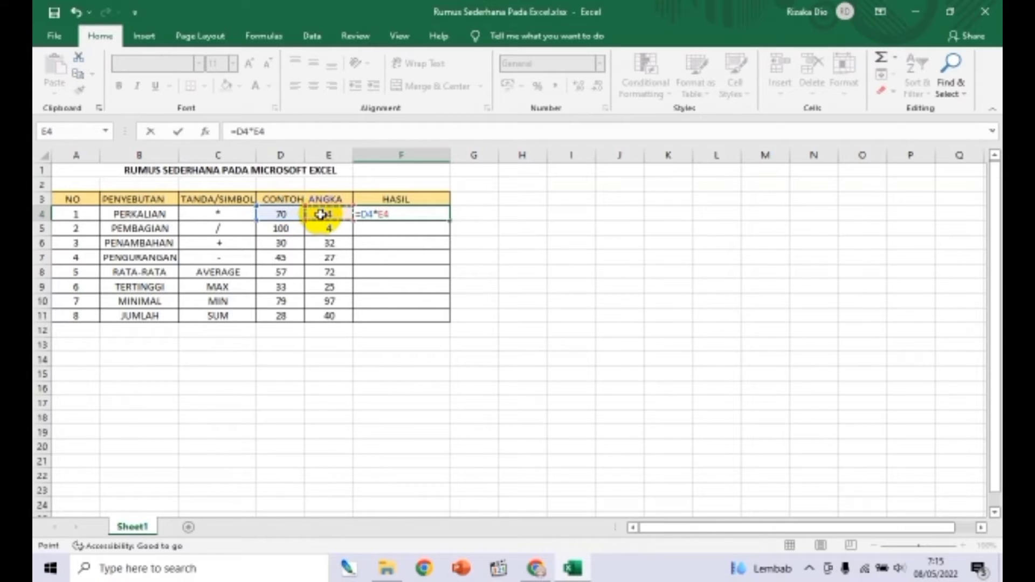
pyautogui.press('Return')
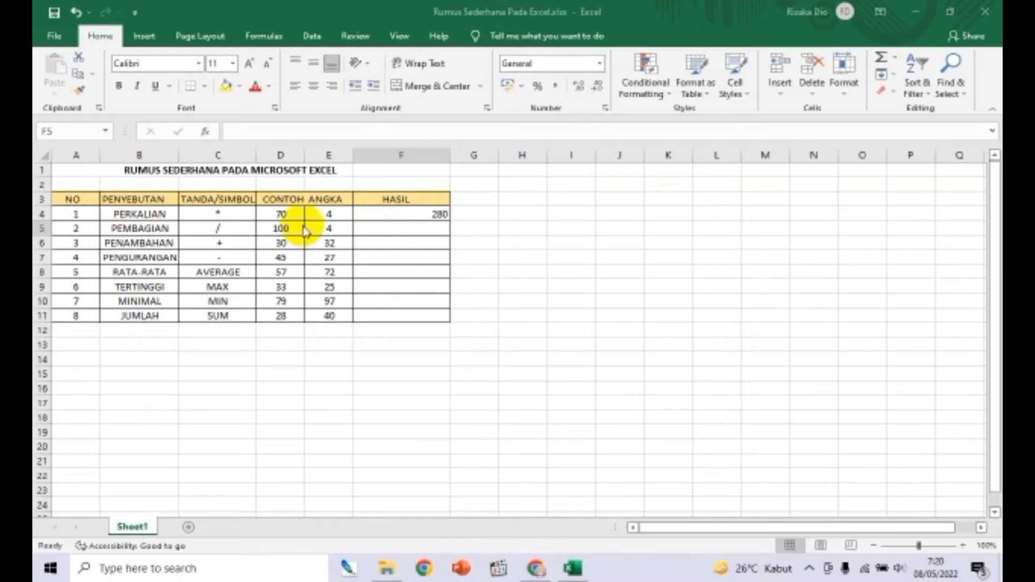
# - Enter =D5/E5 in F5 so PEMBAGIAN shows 25, then reselect F5 to check it
pyautogui.click(359, 226)
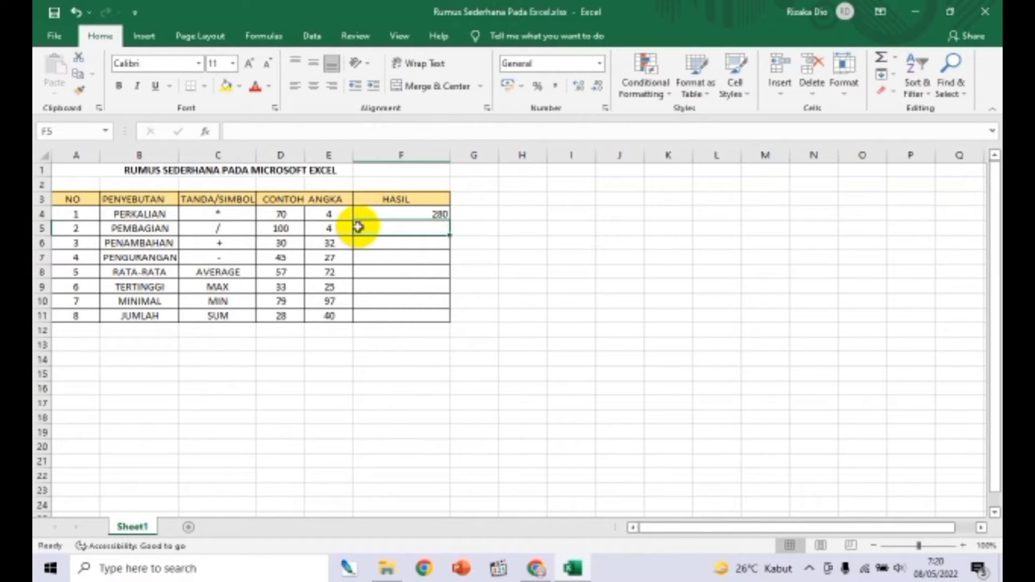
pyautogui.write('=')
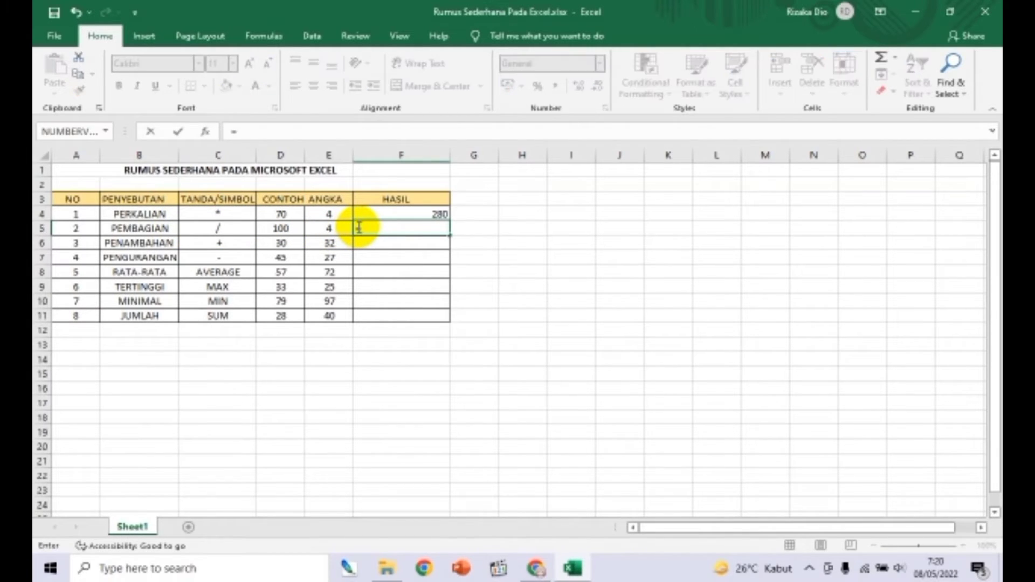
pyautogui.click(286, 229)
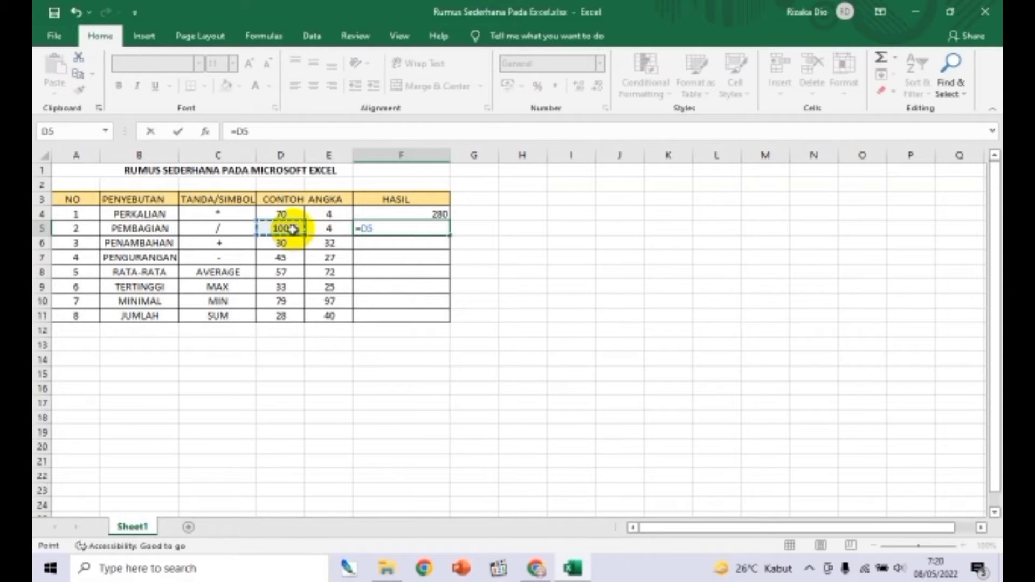
pyautogui.write('/')
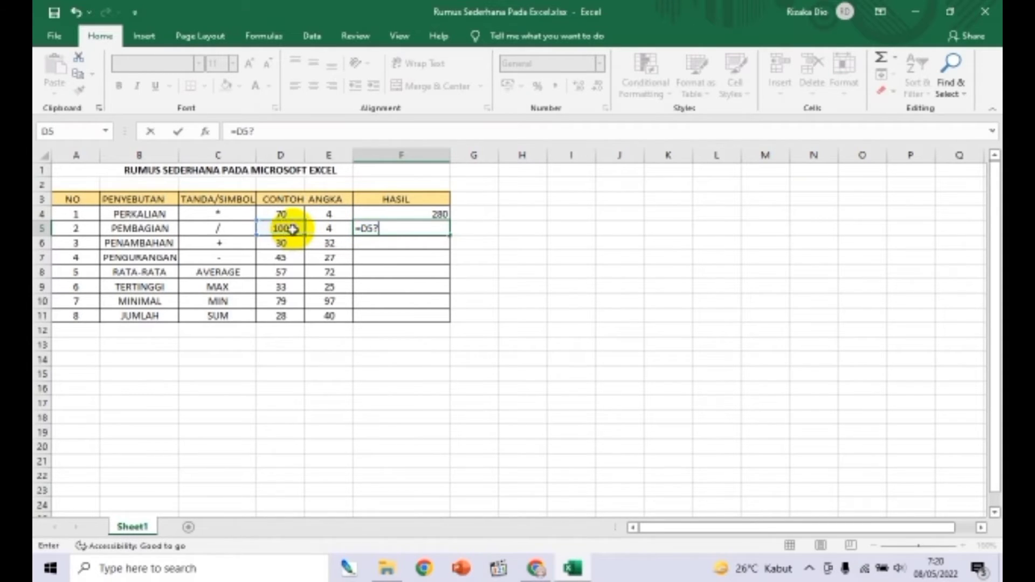
pyautogui.press('BackSpace')
pyautogui.click(329, 229)
pyautogui.press('Return')
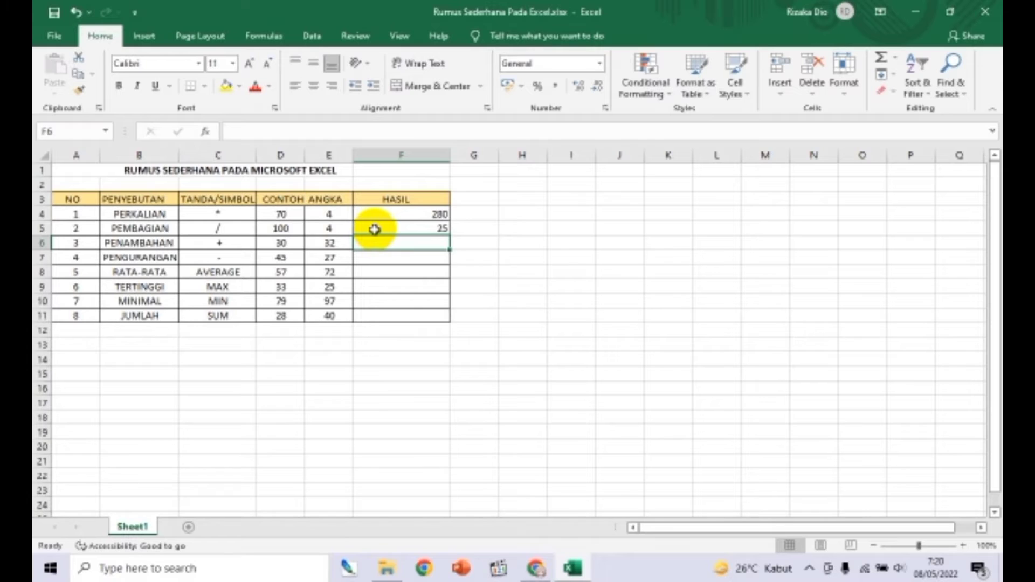
pyautogui.click(374, 229)
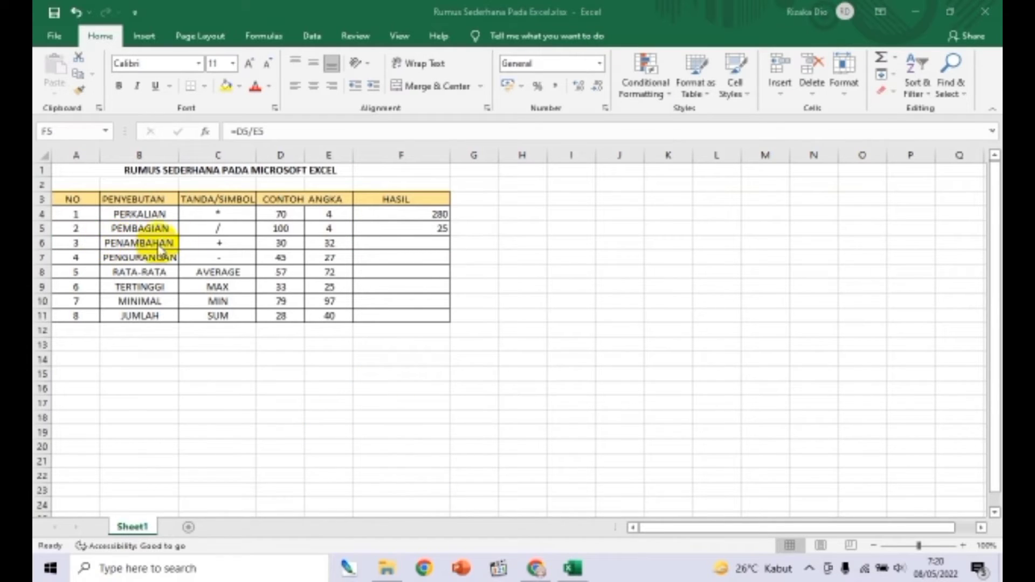
# - Enter =D6+E6 in F6 so PENAMBAHAN shows 62, then review the formula
pyautogui.click(369, 232)
pyautogui.click(371, 244)
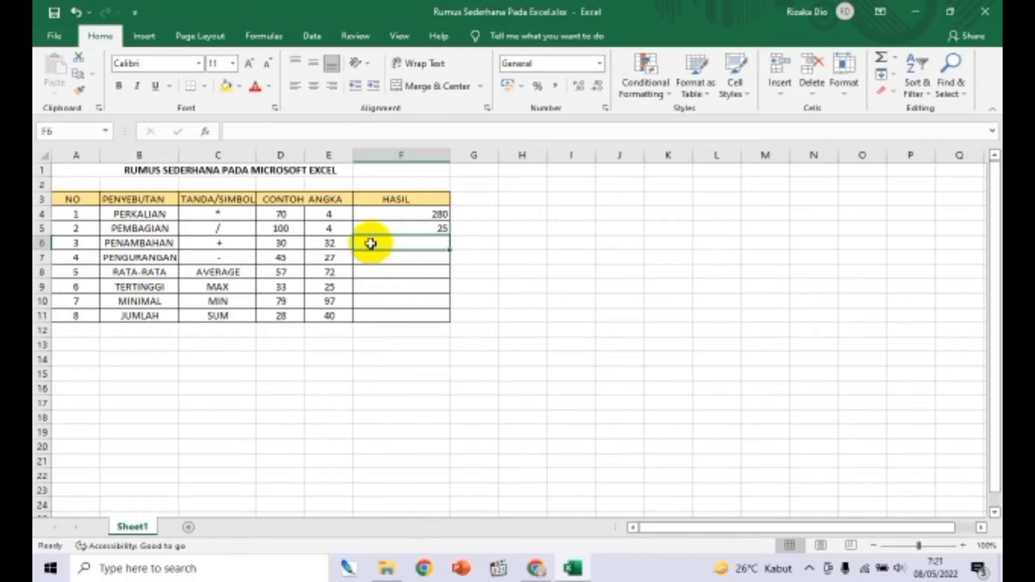
pyautogui.write('=')
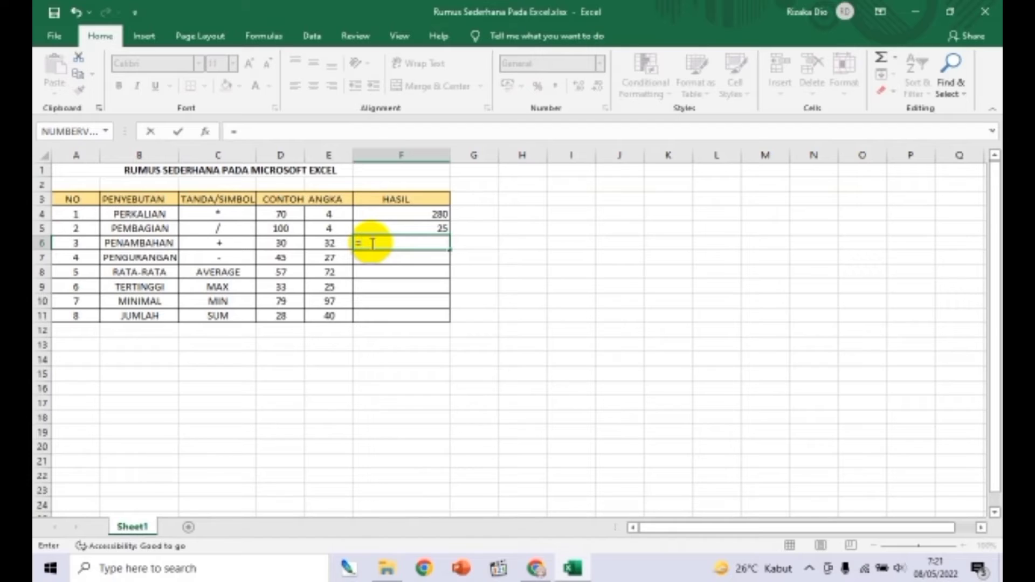
pyautogui.click(283, 242)
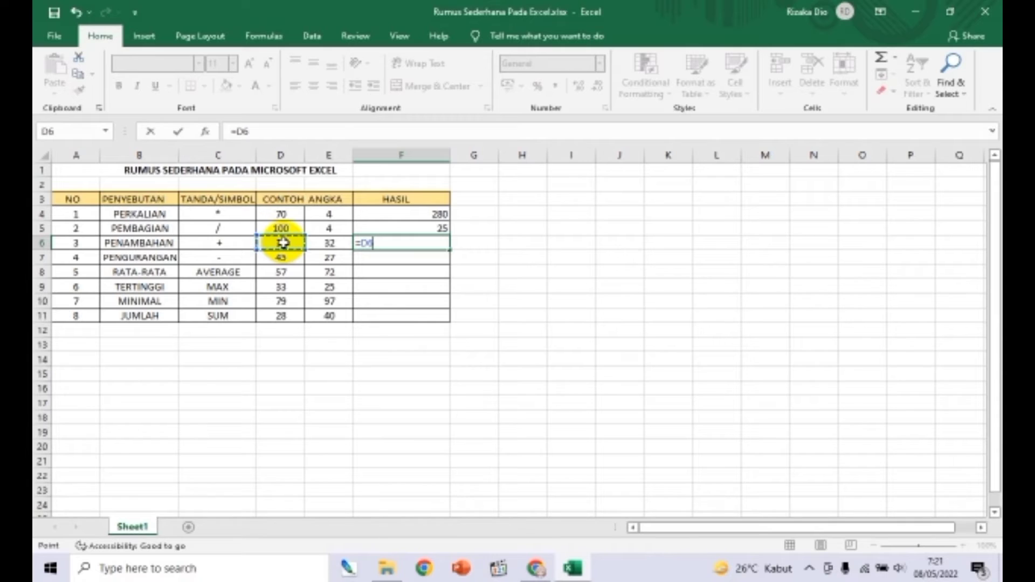
pyautogui.write('=')
pyautogui.click(328, 242)
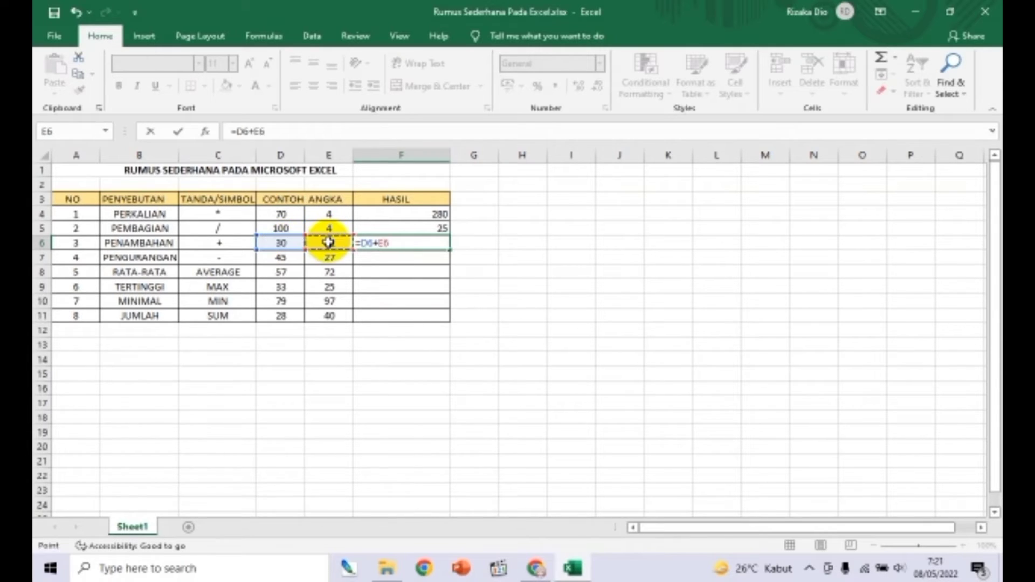
pyautogui.press('Return')
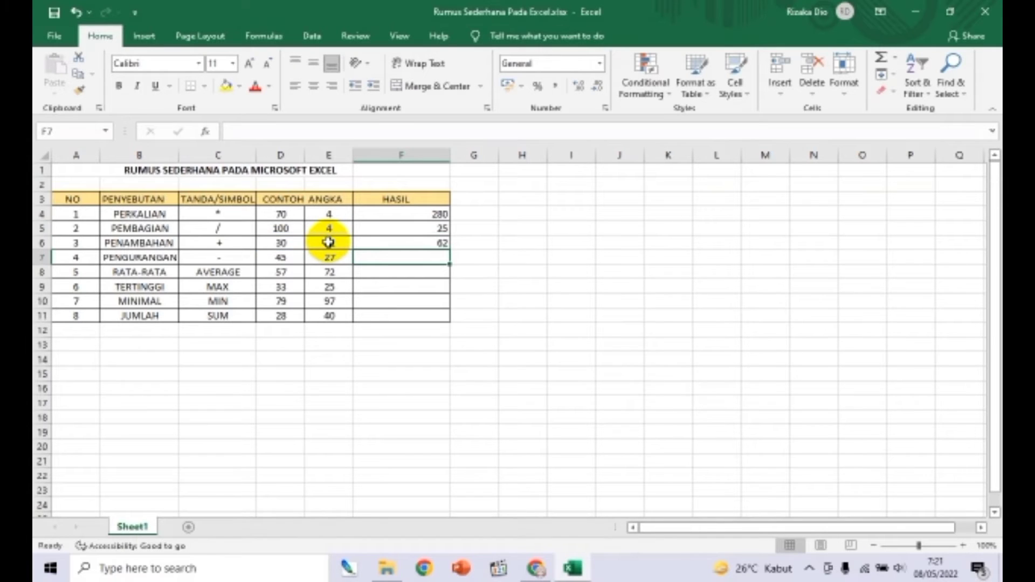
pyautogui.press('Up')
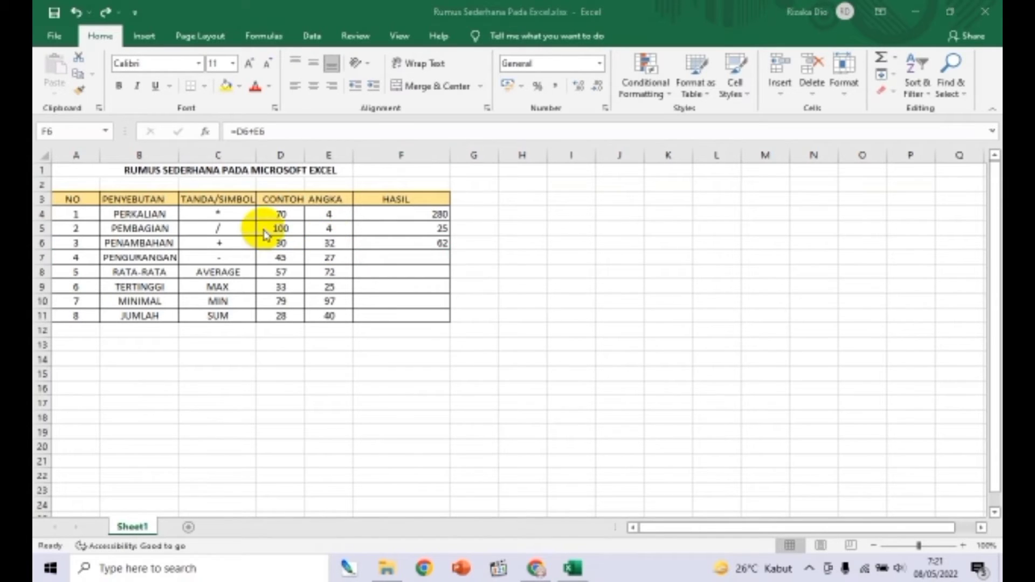
# - Enter =D7-E7 in F7 for 18, then start typing =AVER in F8
pyautogui.click(366, 260)
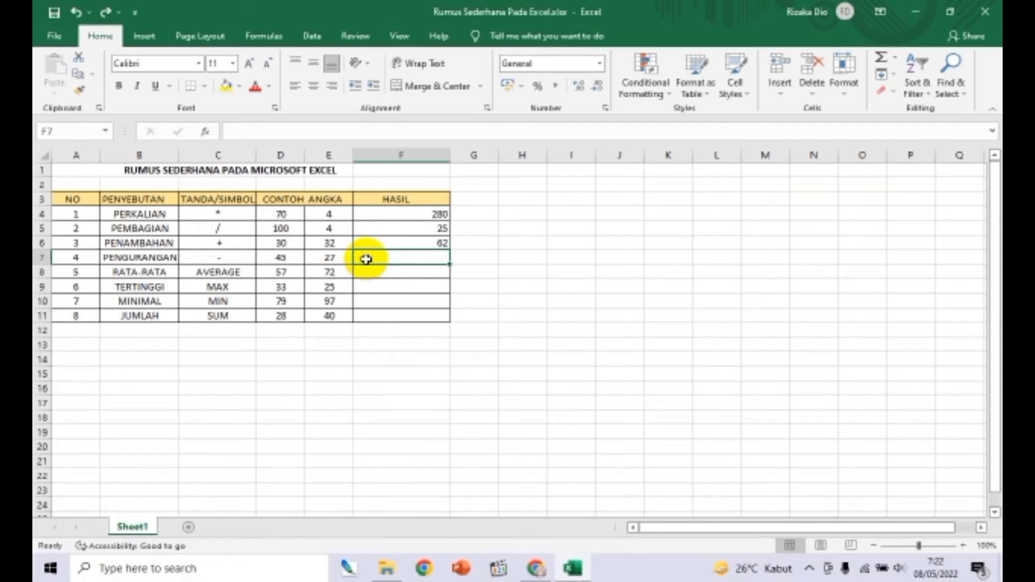
pyautogui.write('=')
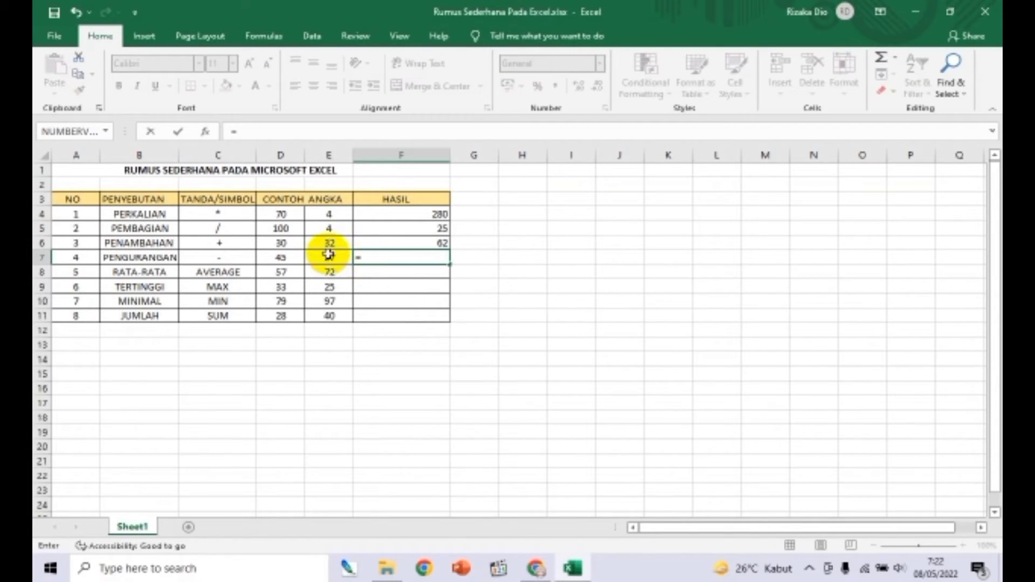
pyautogui.click(291, 258)
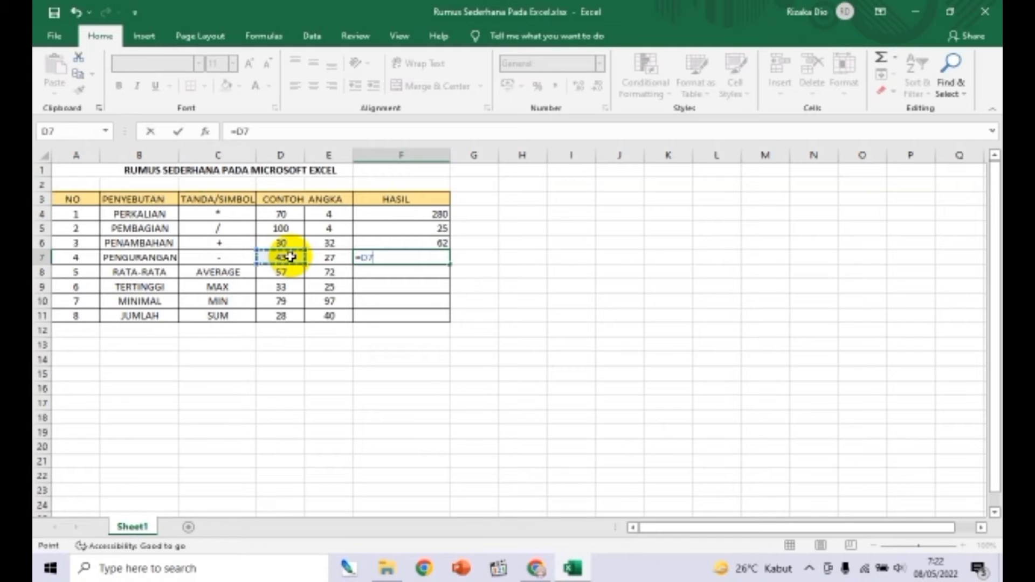
pyautogui.write('-')
pyautogui.click(321, 258)
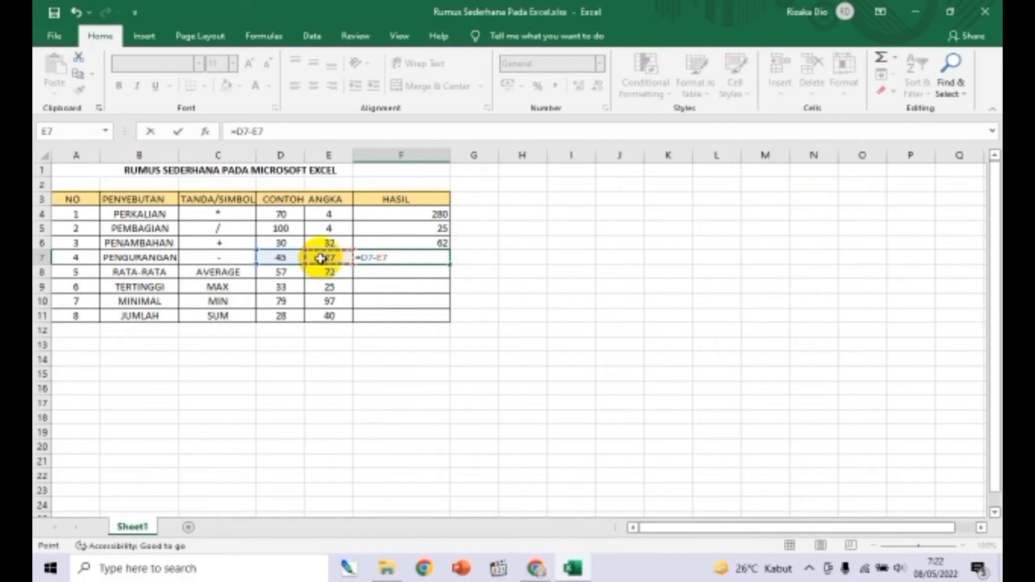
pyautogui.press('Return')
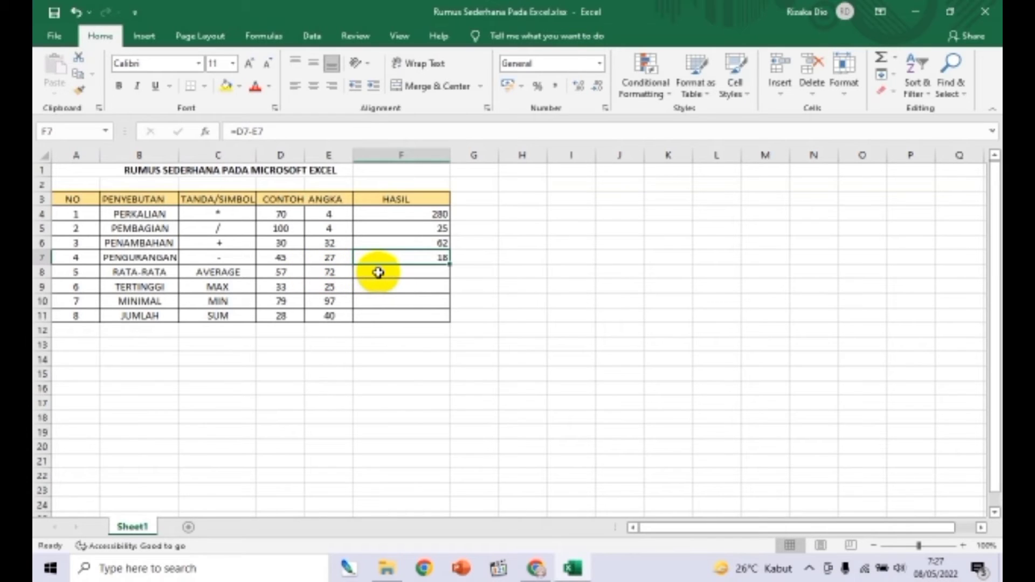
pyautogui.click(378, 272)
pyautogui.write('=')
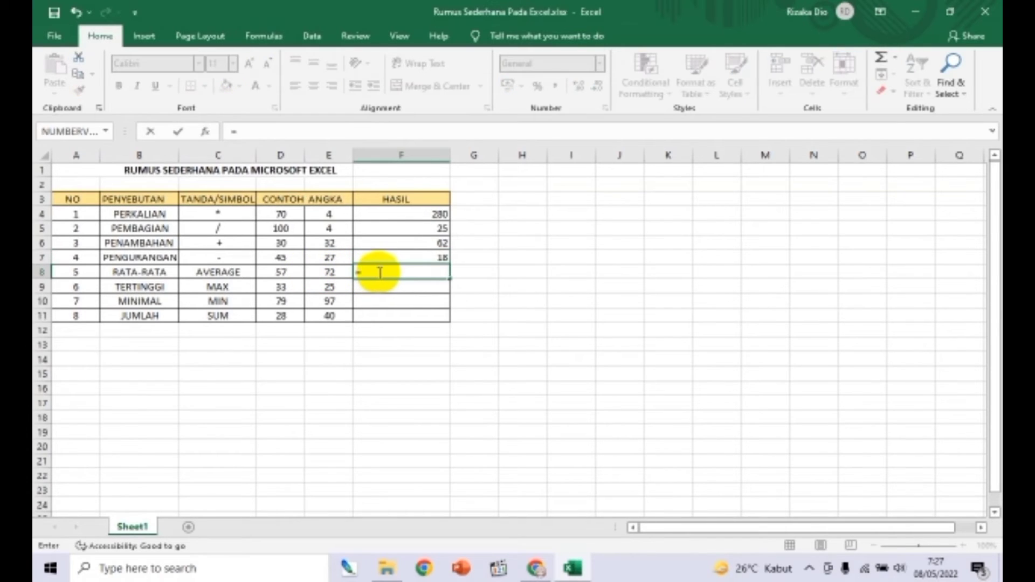
pyautogui.write('AVER')
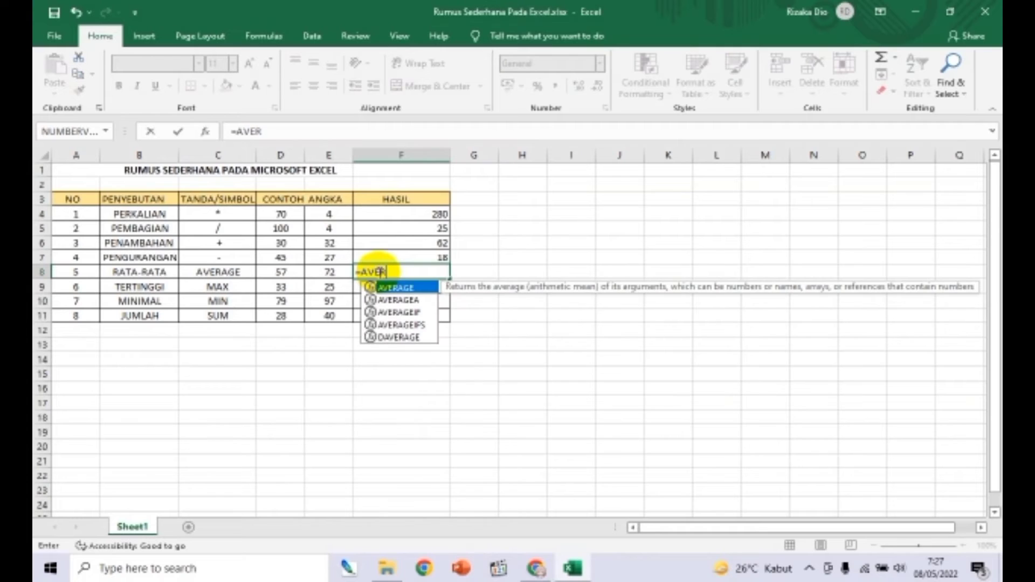
# - Complete =AVERAGE(D8:E8) in F8 so RATA-RATA shows 64,5
pyautogui.doubleClick(403, 287)
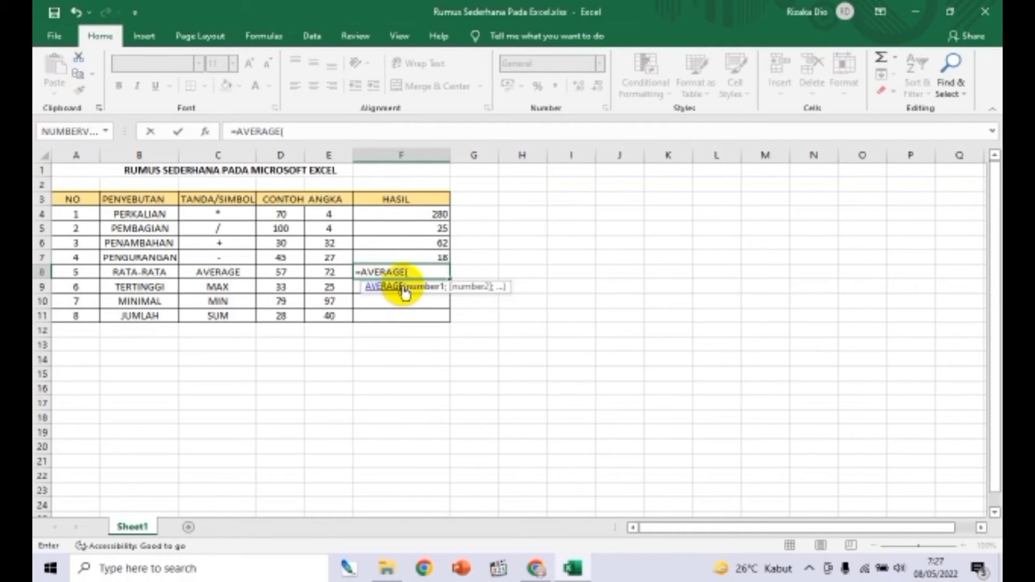
pyautogui.click(265, 272)
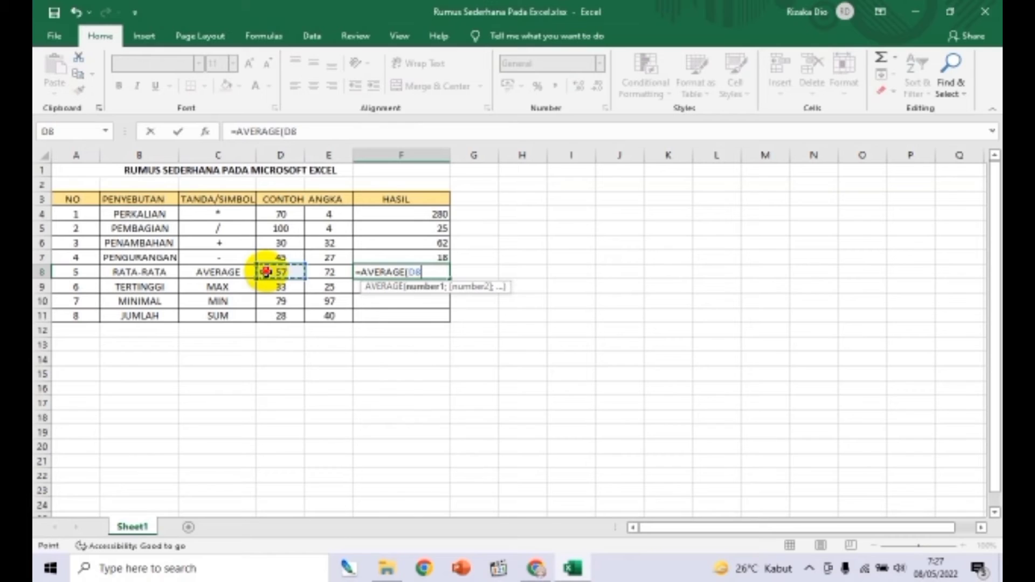
pyautogui.moveTo(266, 273); pyautogui.dragTo(322, 273)
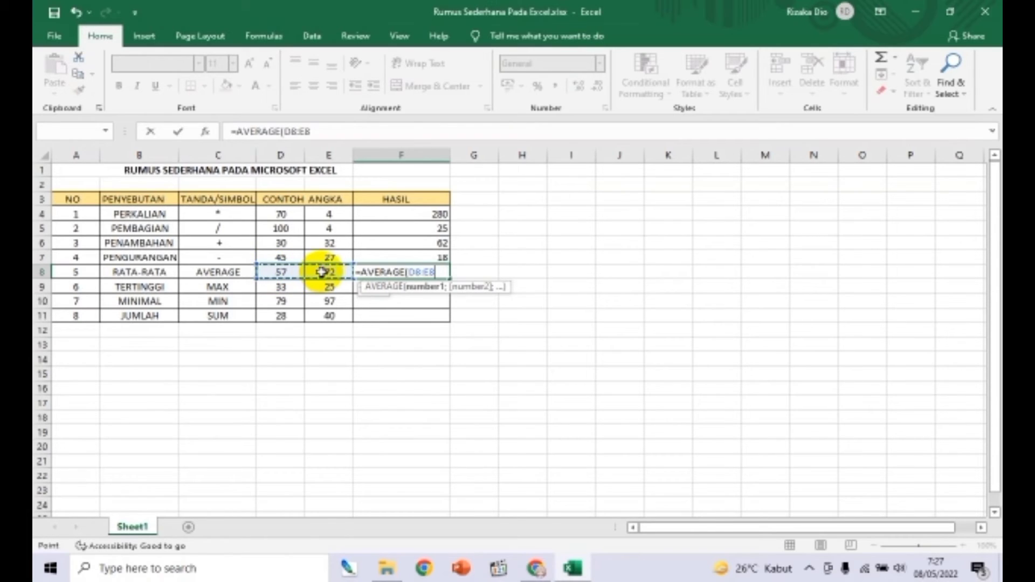
pyautogui.write(')')
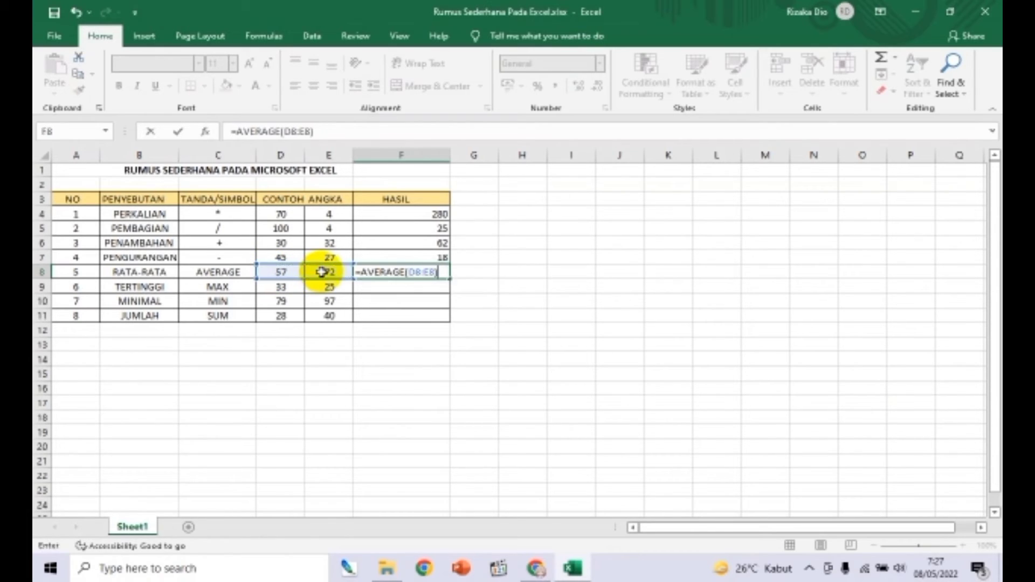
pyautogui.press('Return')
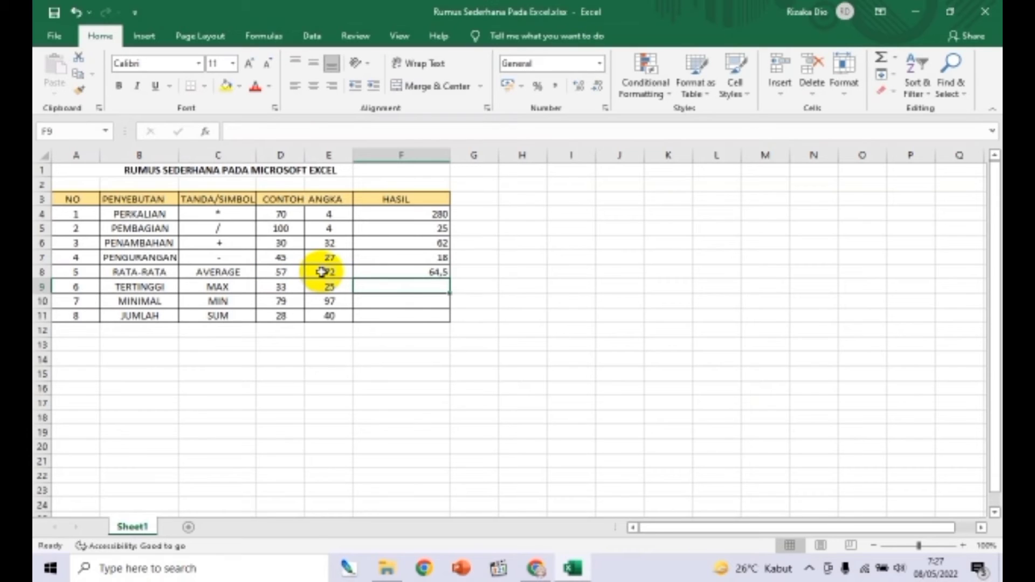
pyautogui.press('Up')
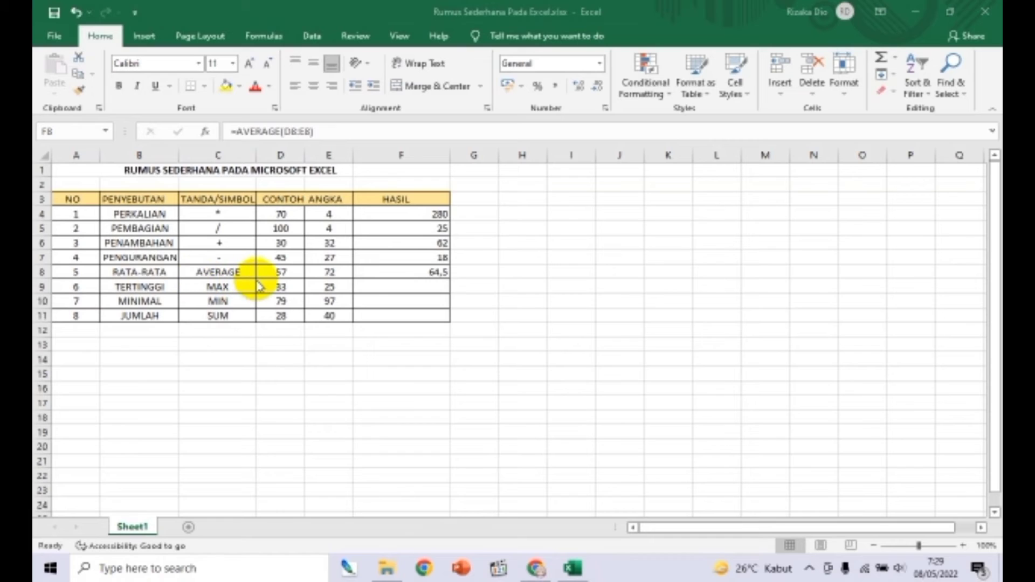
# - Enter =MAX(D9:E9) in F9 so TERTINGGI shows 33
pyautogui.click(369, 289)
pyautogui.write('=')
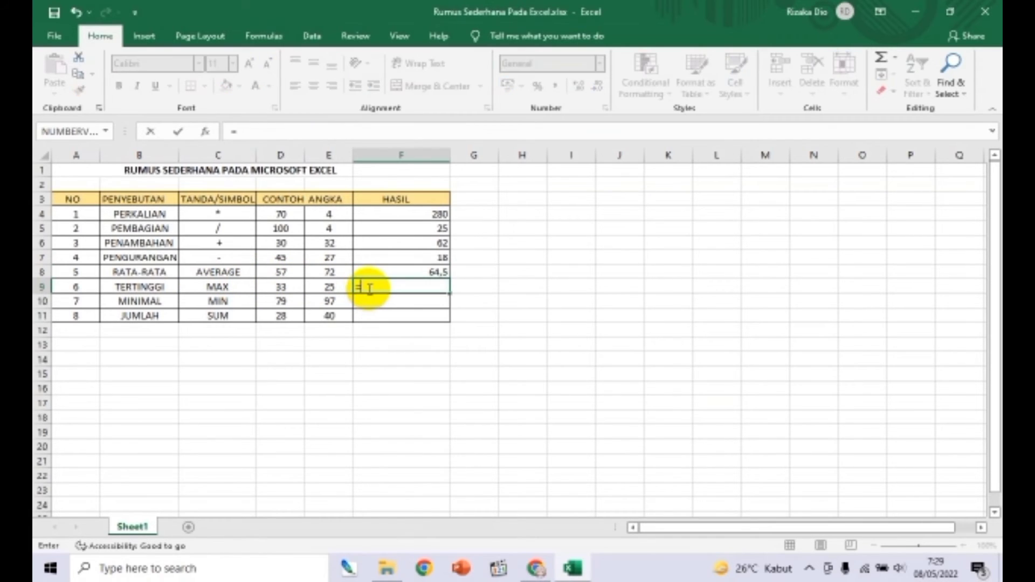
pyautogui.write('MAX')
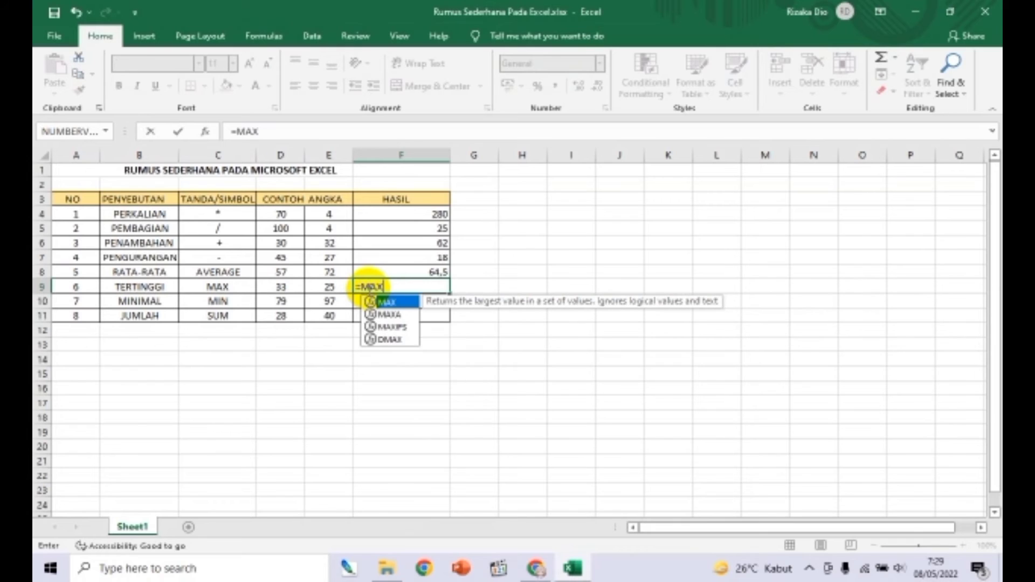
pyautogui.write('(')
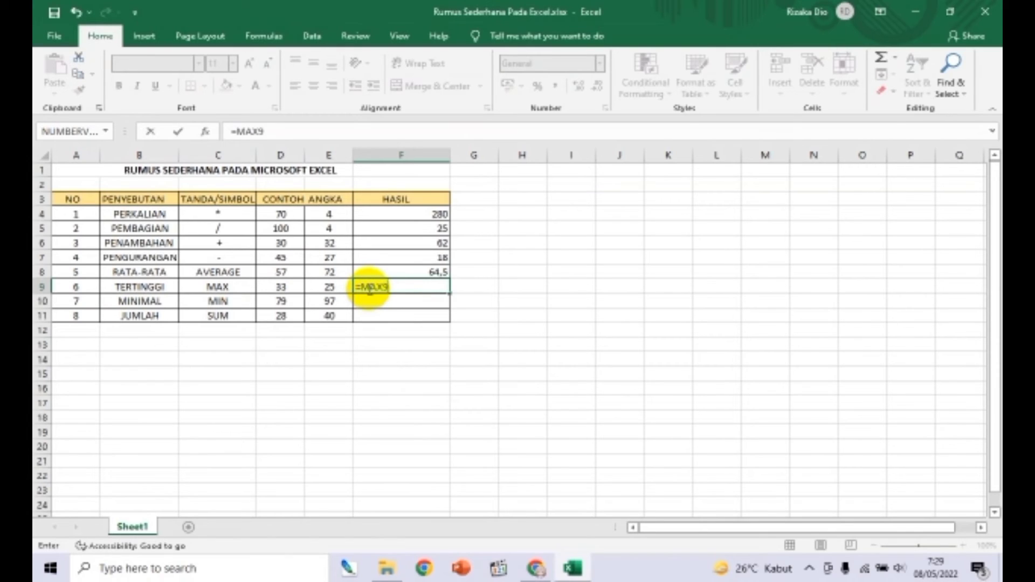
pyautogui.press('BackSpace')
pyautogui.write('(D')
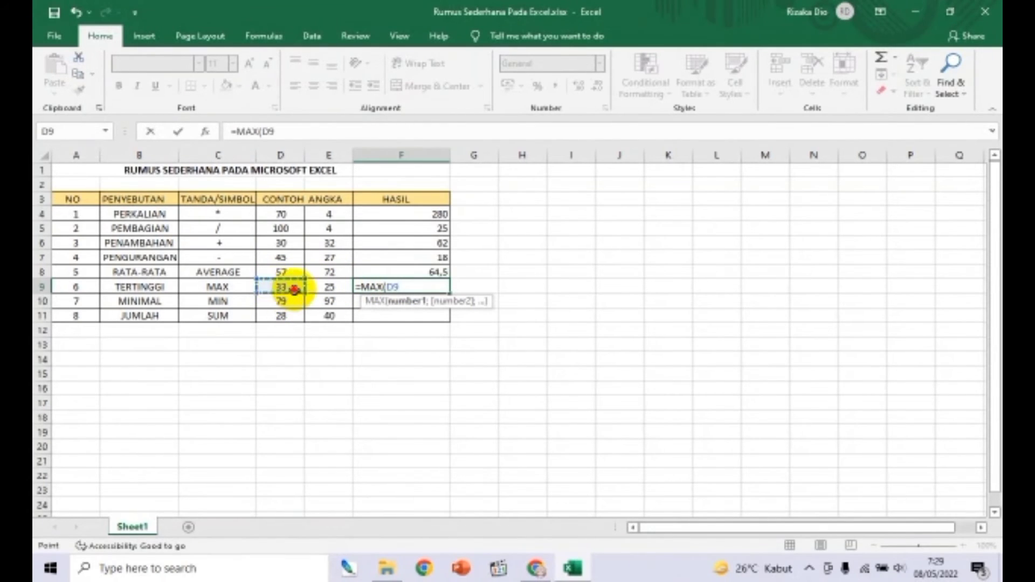
pyautogui.moveTo(284, 294); pyautogui.dragTo(327, 294)
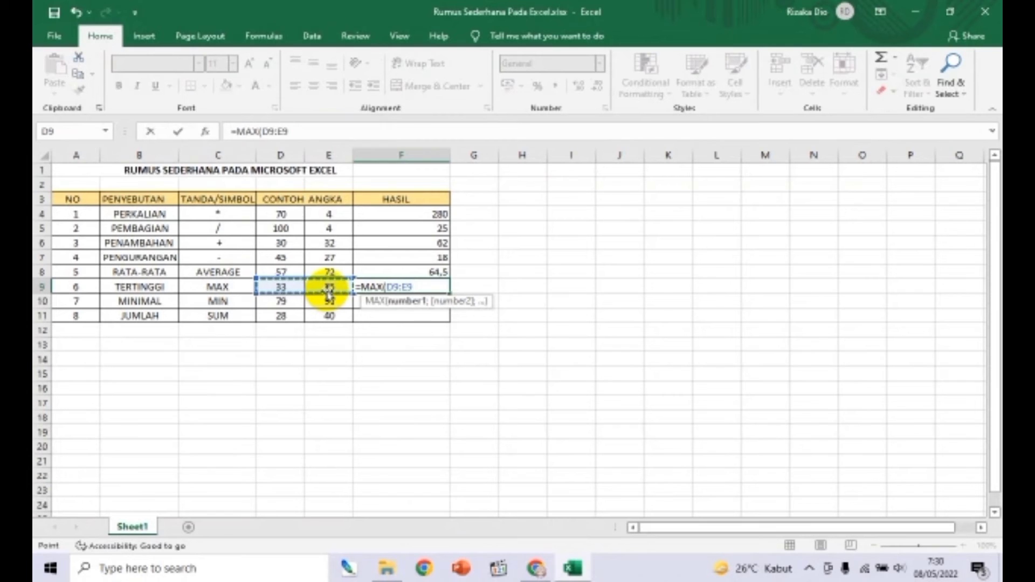
pyautogui.write(')')
pyautogui.press('Return')
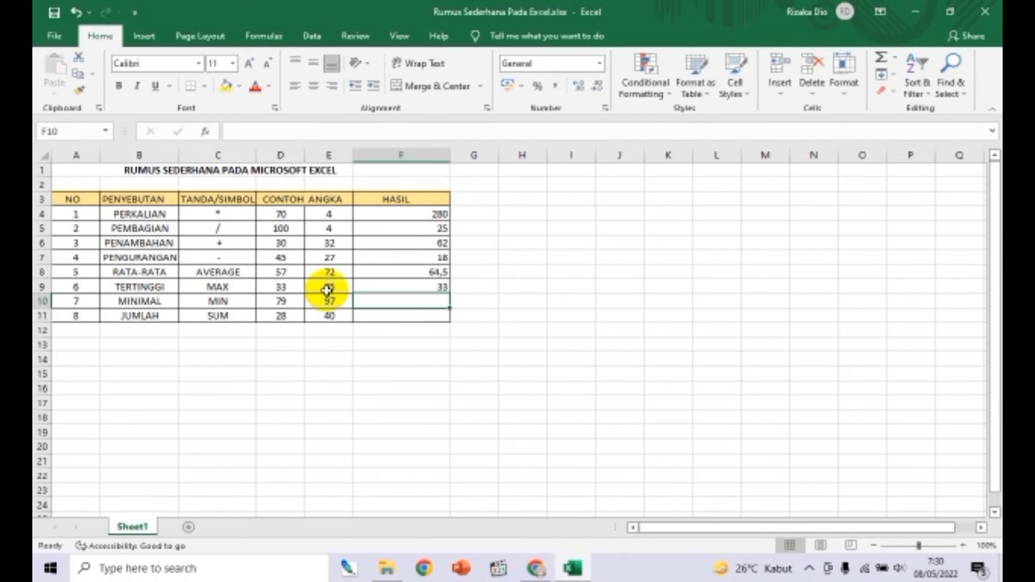
pyautogui.press('Up')
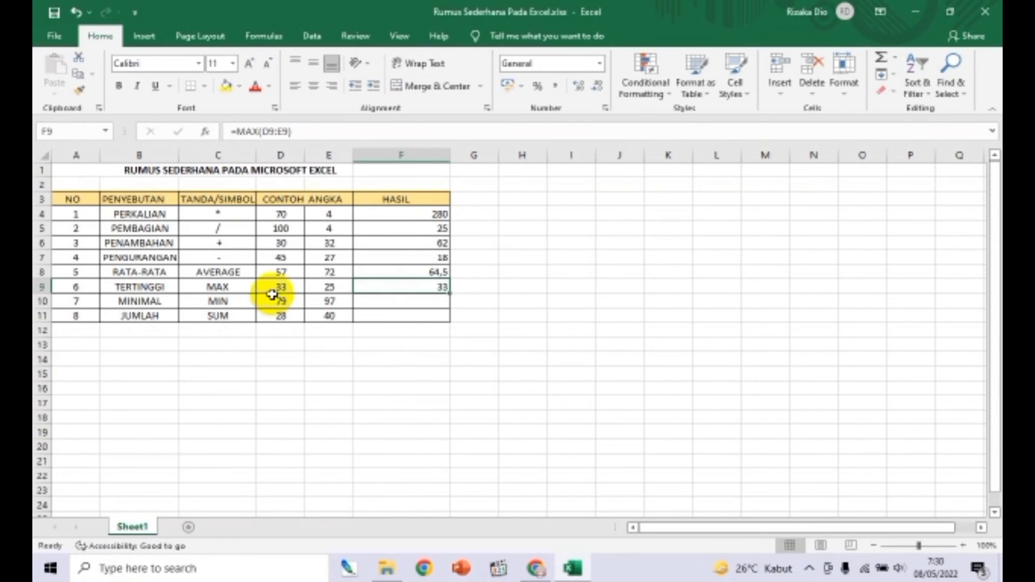
# - Enter =MIN(D10:E10) in F10 so MINIMAL shows 79, then select F11
pyautogui.click(360, 303)
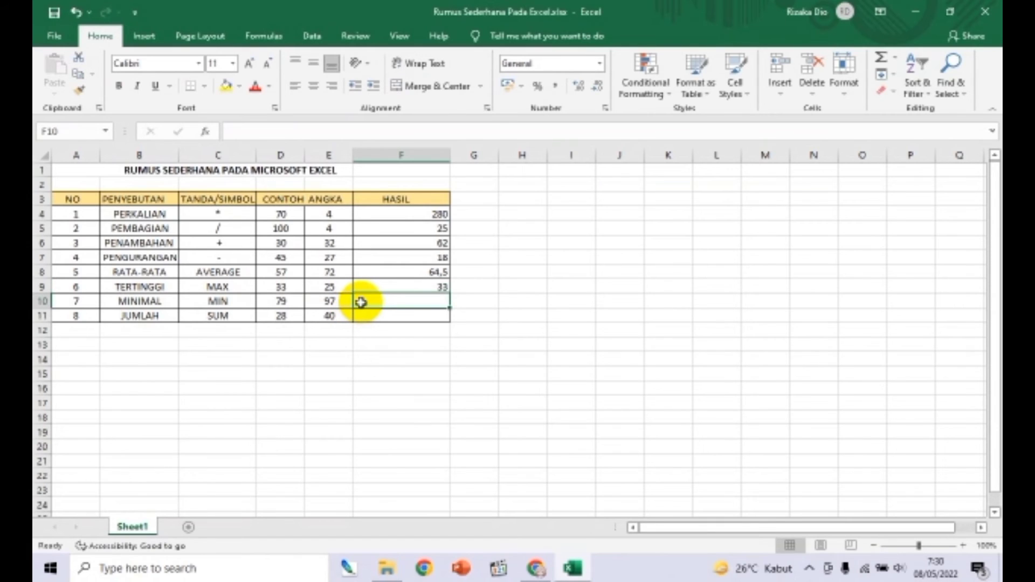
pyautogui.write('=MIN')
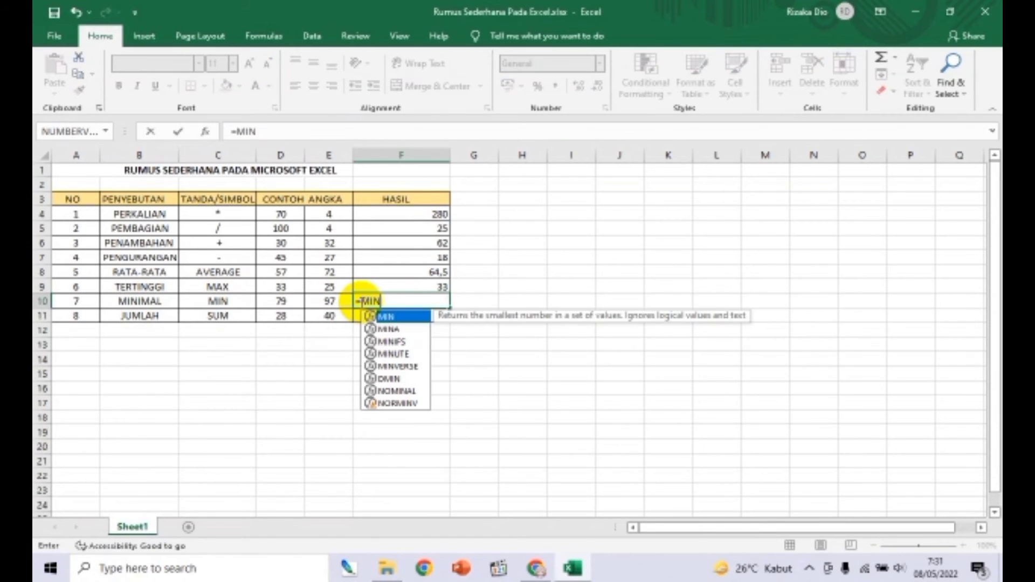
pyautogui.write('(')
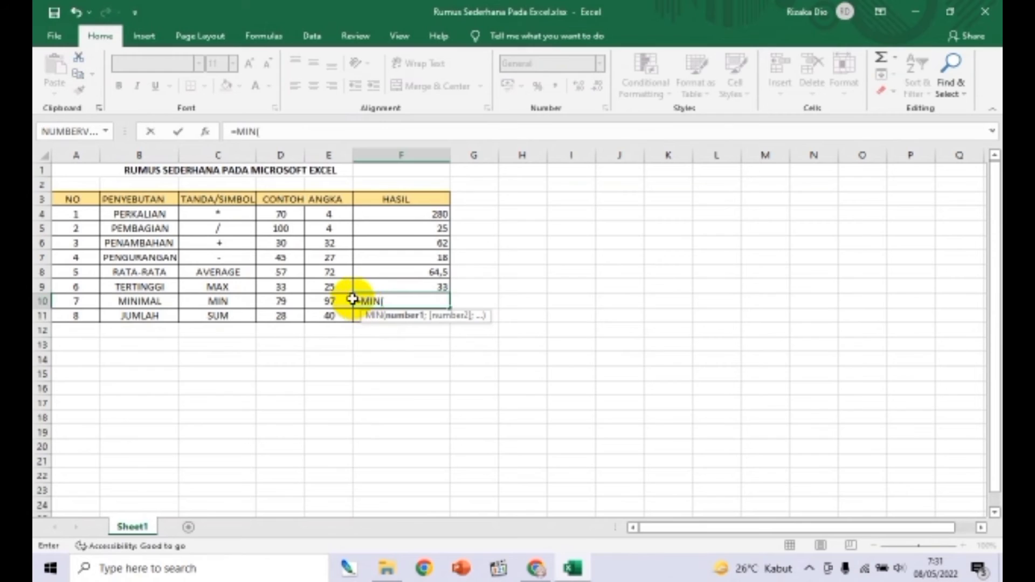
pyautogui.click(281, 302)
pyautogui.moveTo(281, 302); pyautogui.dragTo(320, 300)
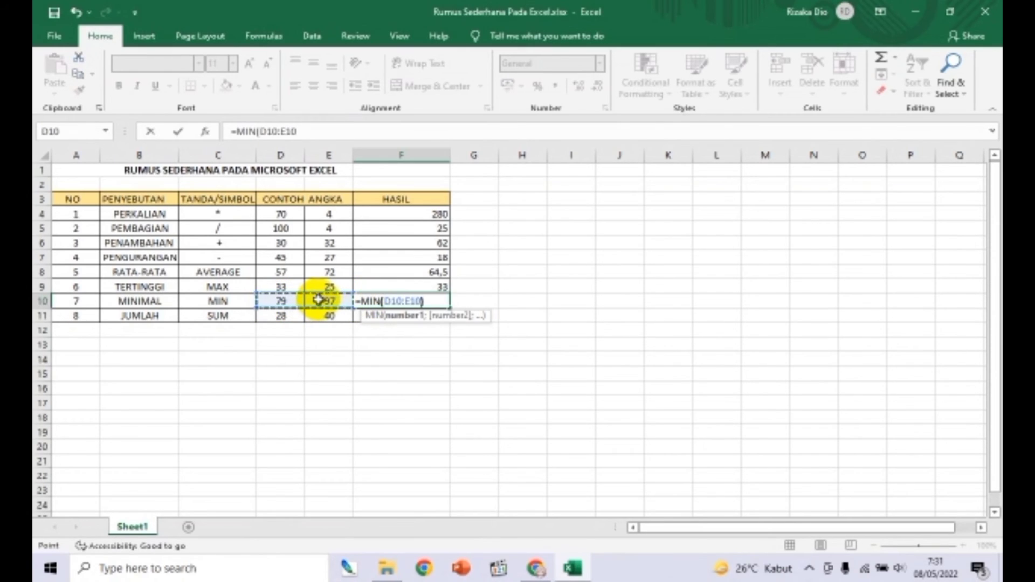
pyautogui.write(')')
pyautogui.press('Return')
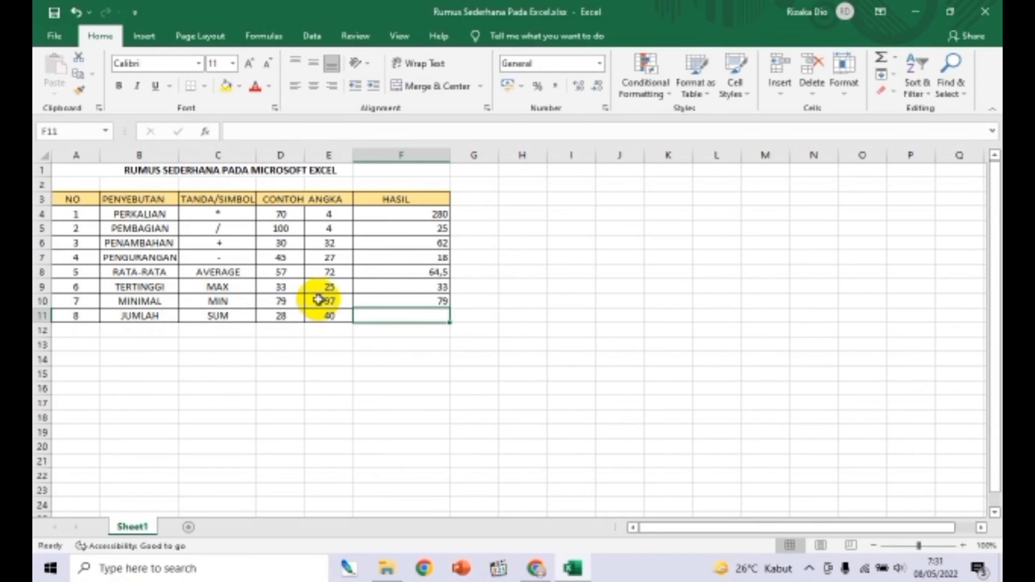
pyautogui.press('Up')
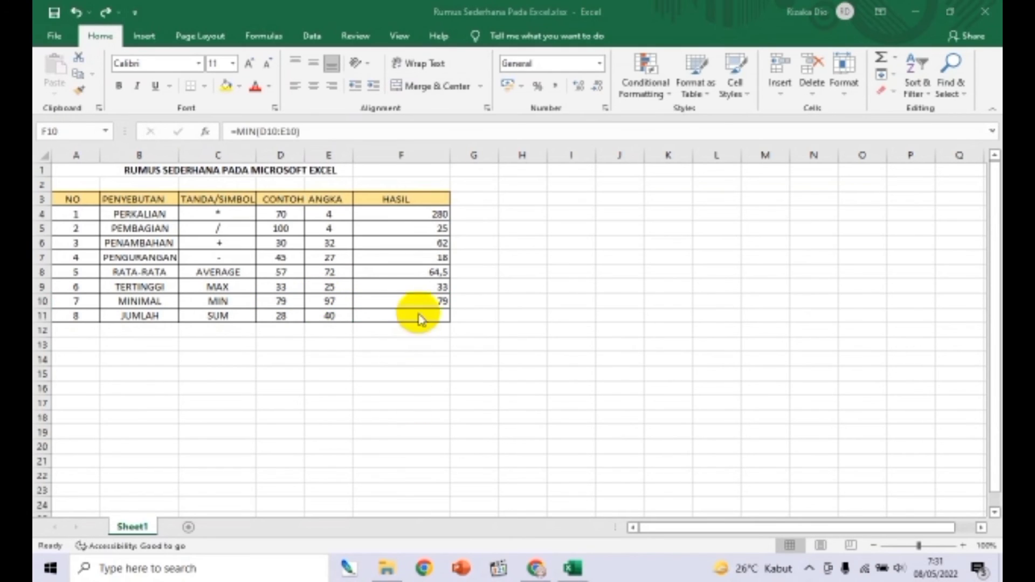
pyautogui.click(419, 318)
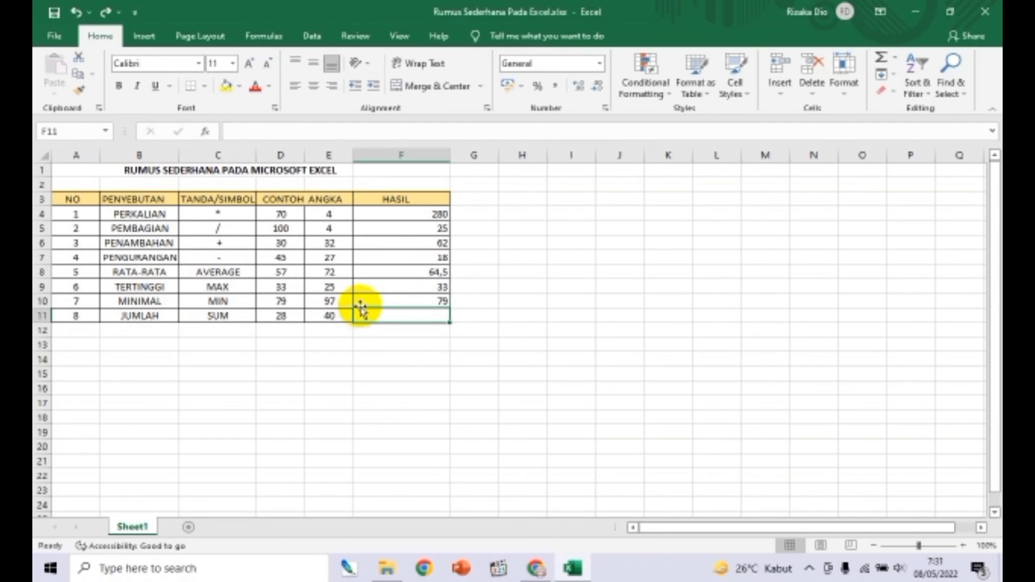
# - Enter =SUM(D11:E11) in F11 so JUMLAH shows 68
pyautogui.write('=')
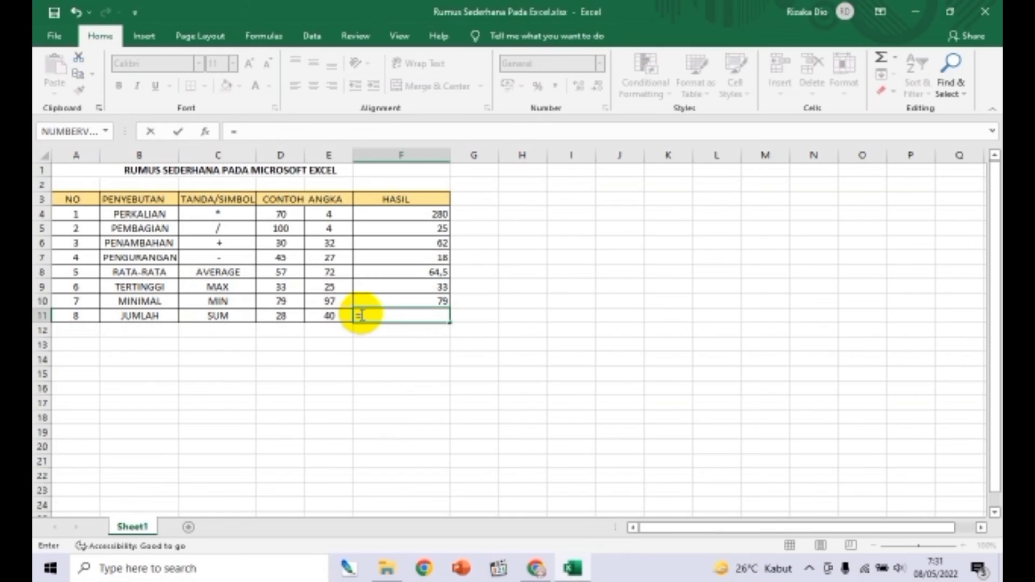
pyautogui.write('SUM')
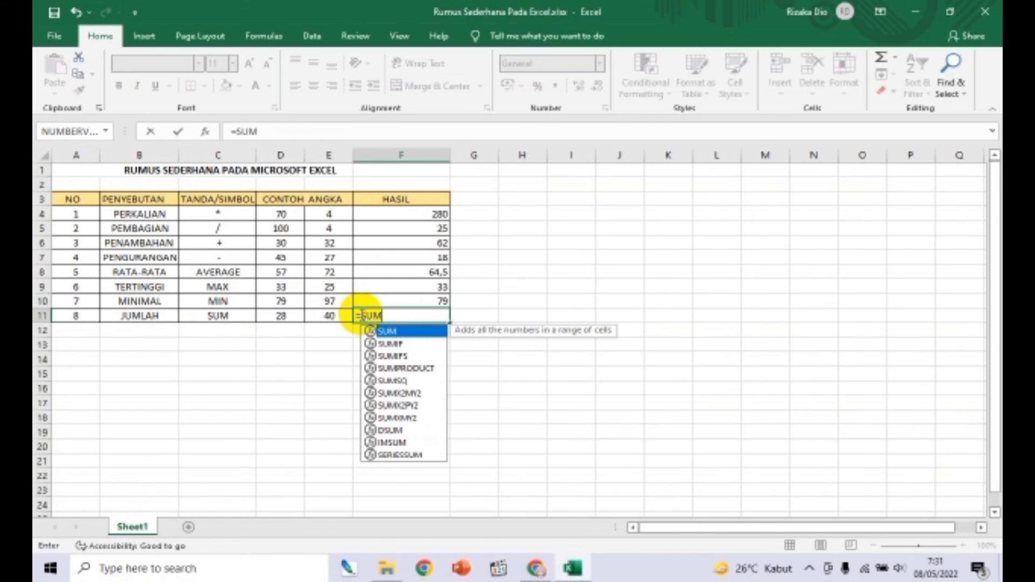
pyautogui.write('(')
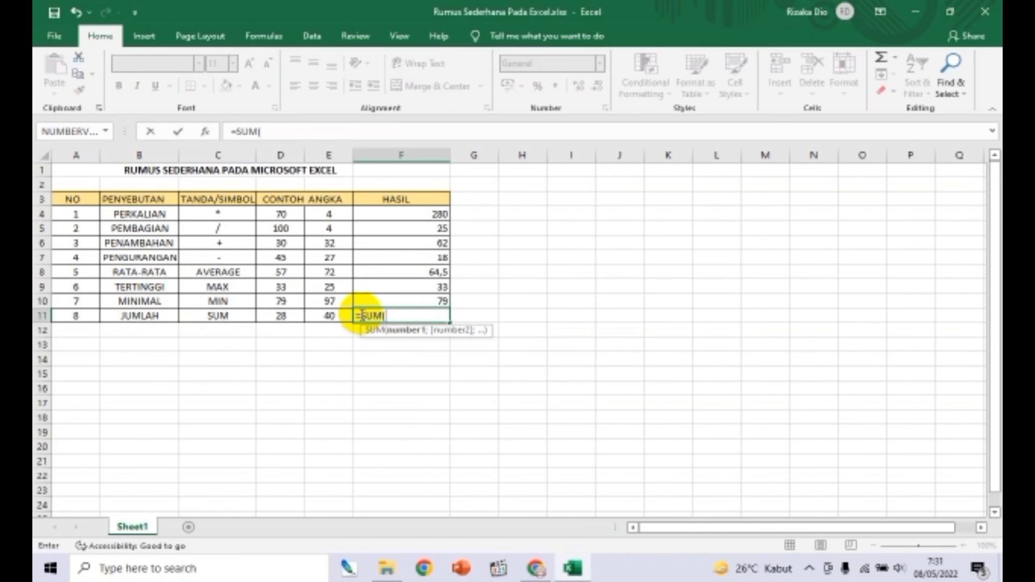
pyautogui.moveTo(269, 318); pyautogui.dragTo(323, 311)
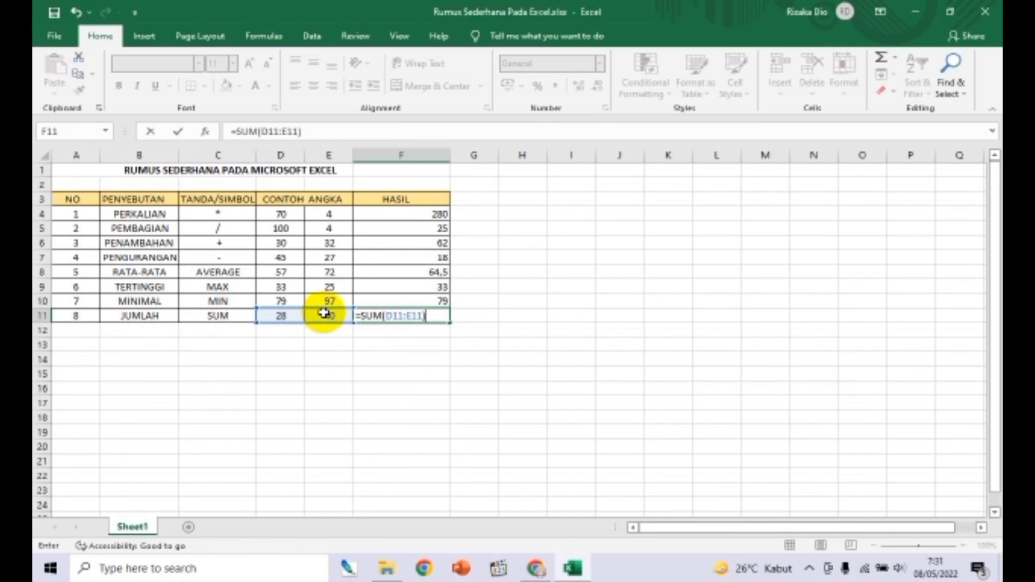
pyautogui.press('Return')
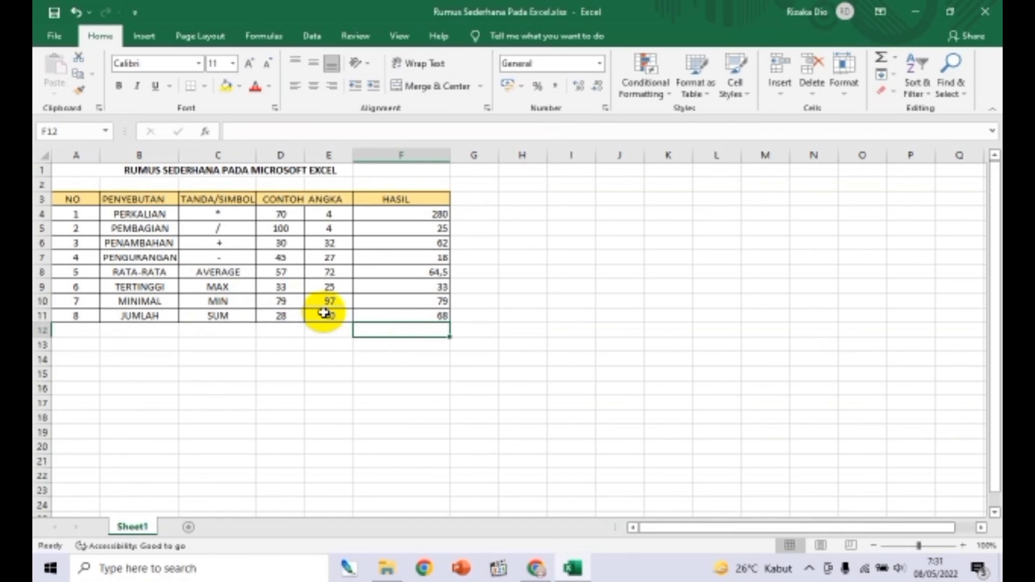